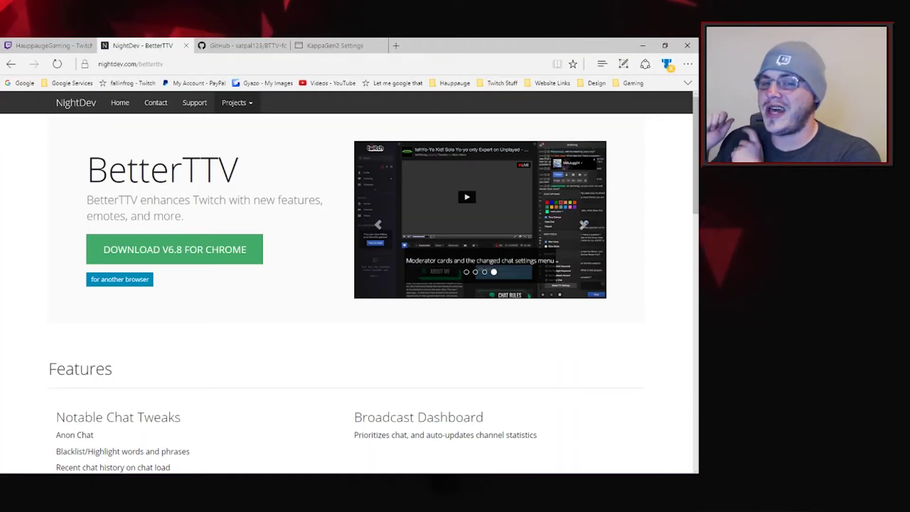
Step: Revisit the BetterTTV page via NightDev Projects, then bring the HauppaugeGaming Twitch tab forward
{"action": "left_click", "coordinate": [119, 104]}
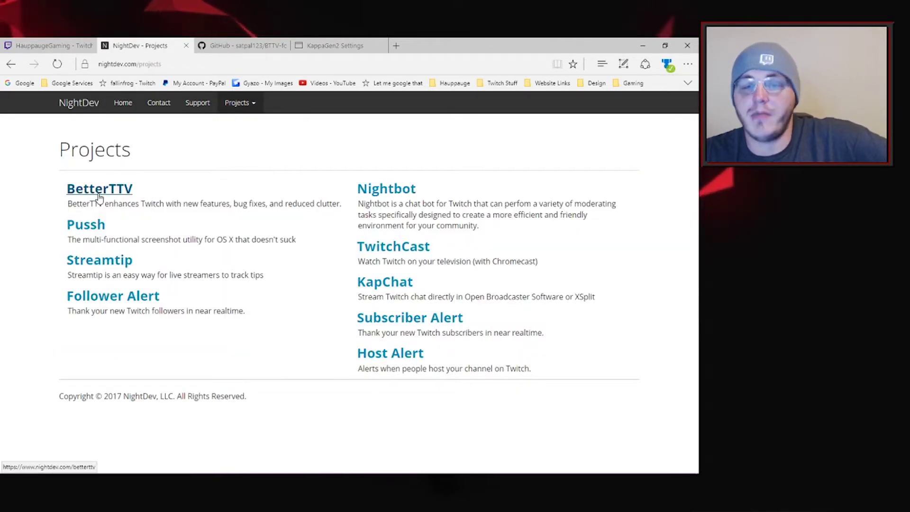
{"action": "left_click", "coordinate": [131, 198]}
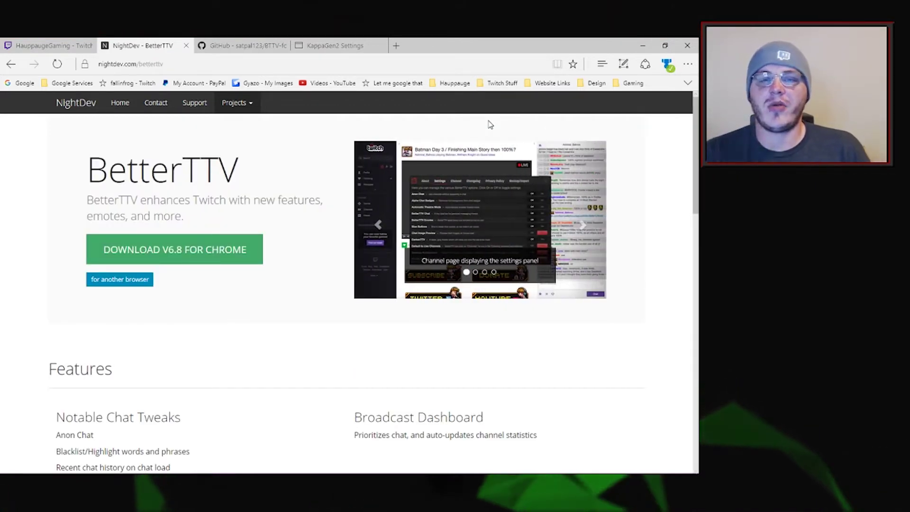
{"action": "left_click", "coordinate": [71, 46]}
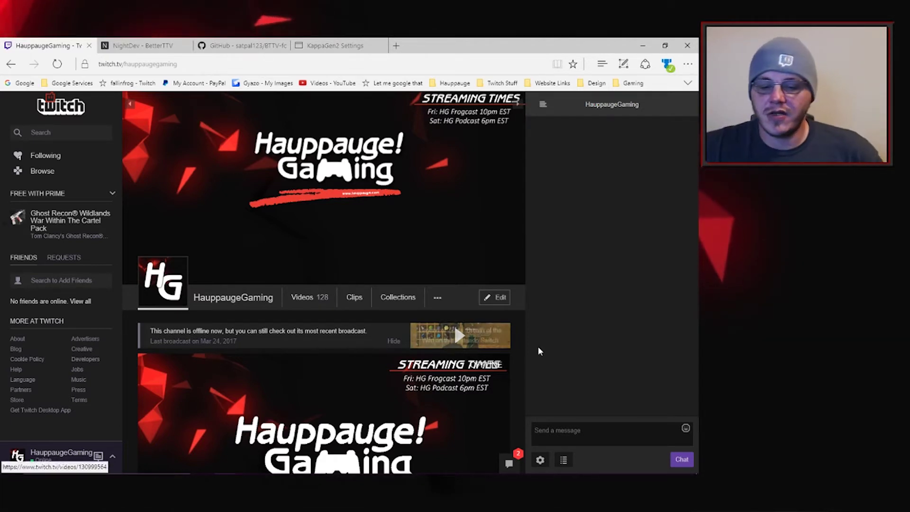
Step: Toggle BetterTTV Dark Mode off and back on from chat settings, then open BetterTTV Settings
{"action": "left_click", "coordinate": [540, 460]}
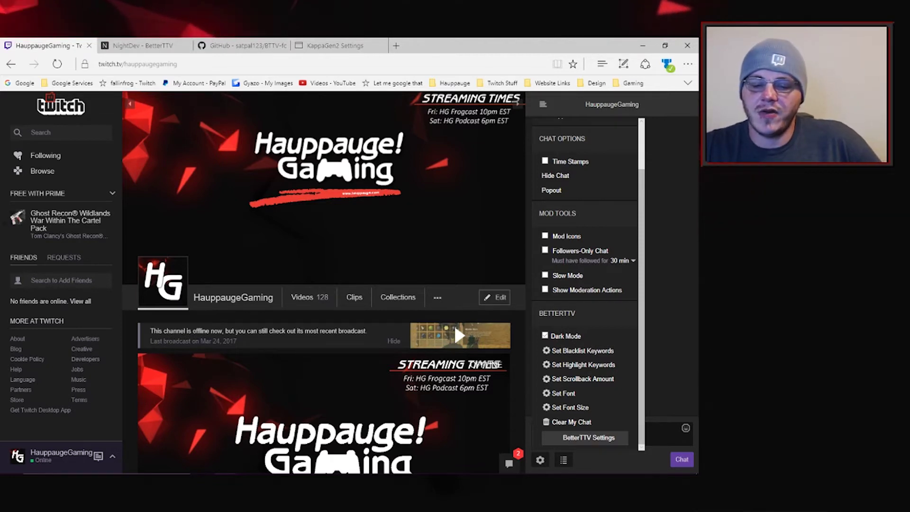
{"action": "left_click", "coordinate": [551, 337]}
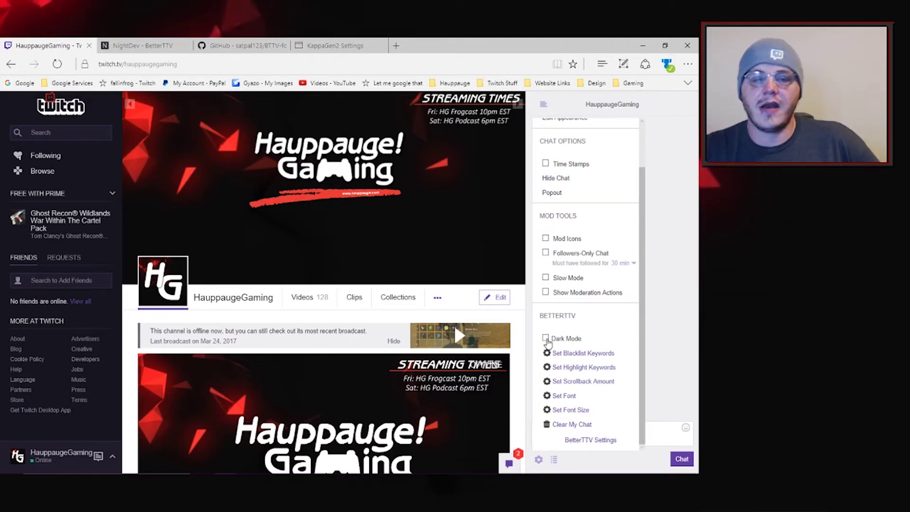
{"action": "left_click", "coordinate": [547, 339]}
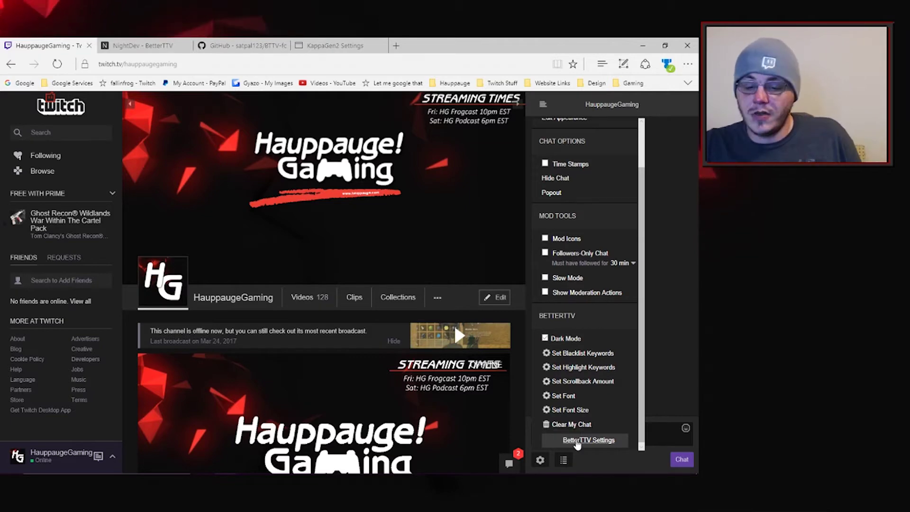
{"action": "left_click", "coordinate": [576, 440]}
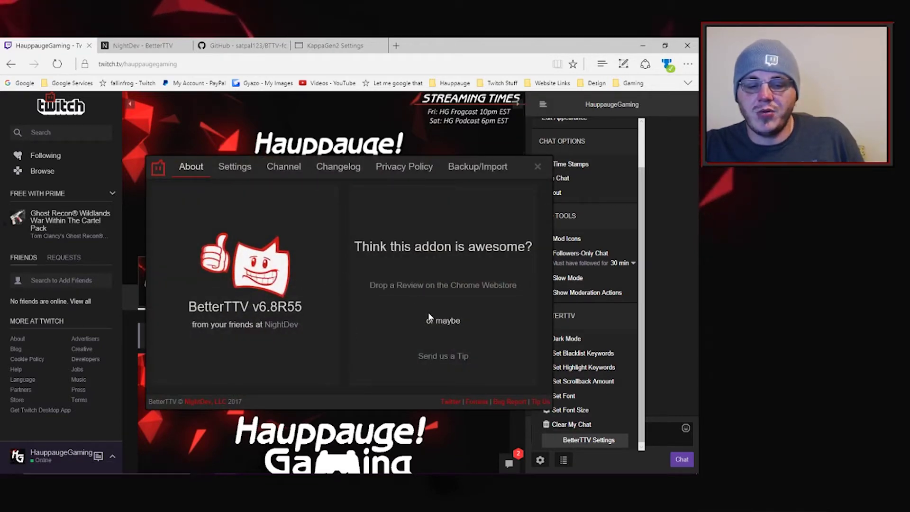
Step: Browse BetterTTV's on/off feature toggles, then switch to the Channel section
{"action": "left_click", "coordinate": [246, 168]}
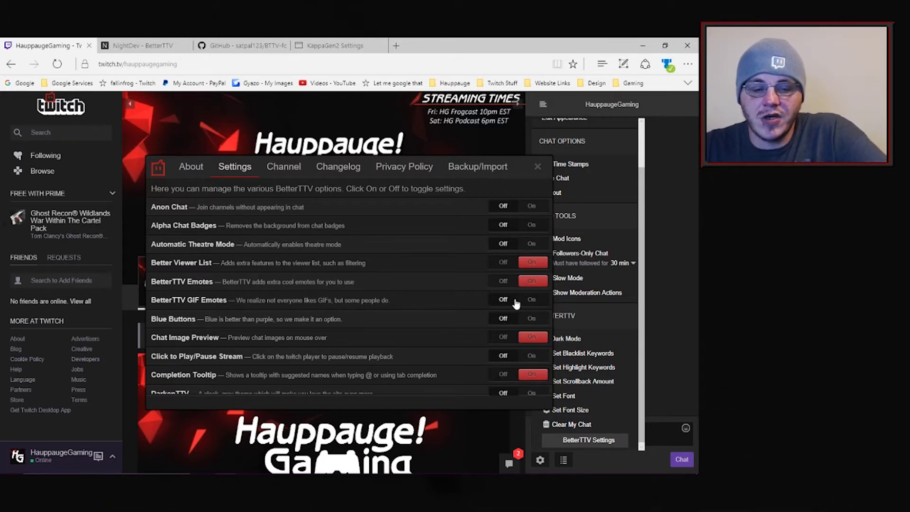
{"action": "scroll", "coordinate": [232, 282], "scroll_direction": "down", "scroll_amount": 6}
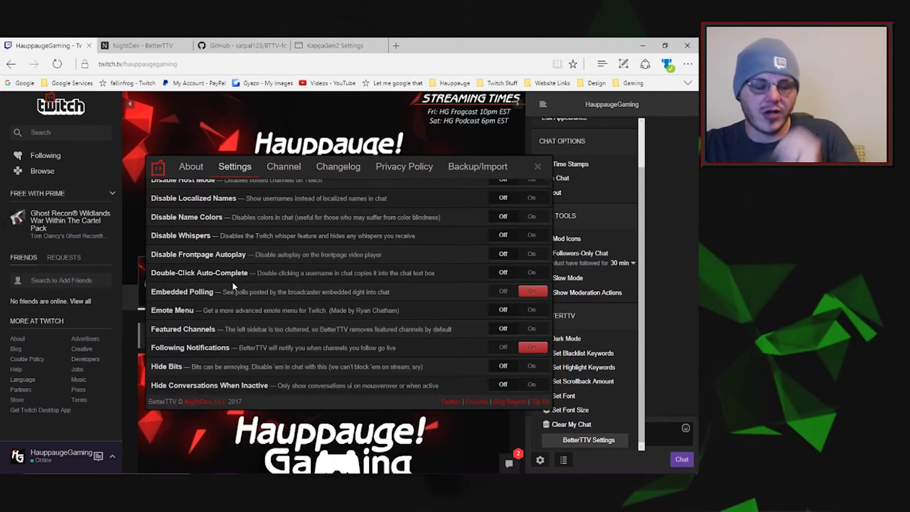
{"action": "scroll", "coordinate": [232, 281], "scroll_direction": "up", "scroll_amount": 2}
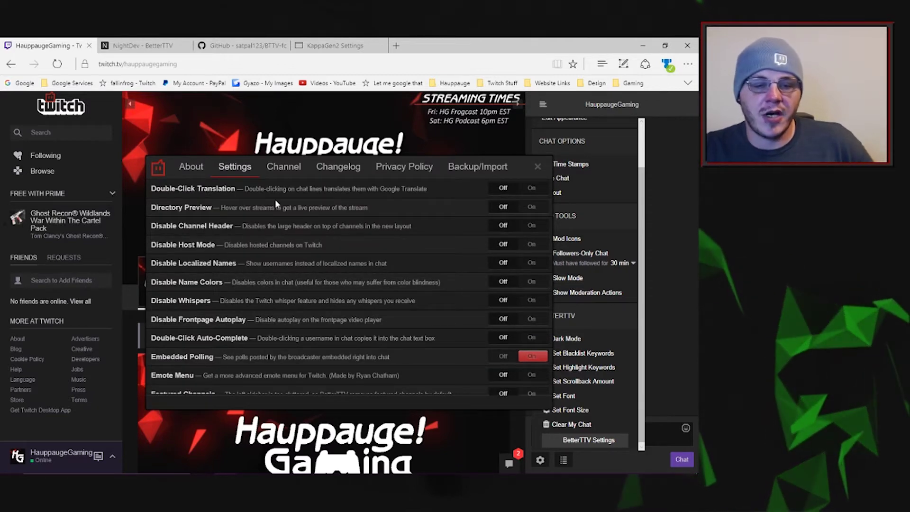
{"action": "left_click", "coordinate": [284, 168]}
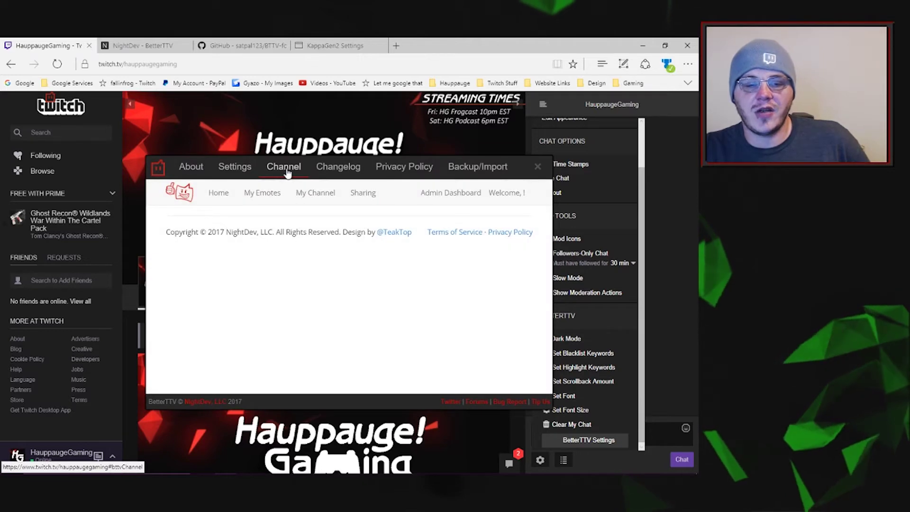
Step: Review the channel's custom emotes under My Emotes, then close the BetterTTV window
{"action": "scroll", "coordinate": [272, 300], "scroll_direction": "down", "scroll_amount": 5}
{"action": "scroll", "coordinate": [271, 300], "scroll_direction": "up", "scroll_amount": 2}
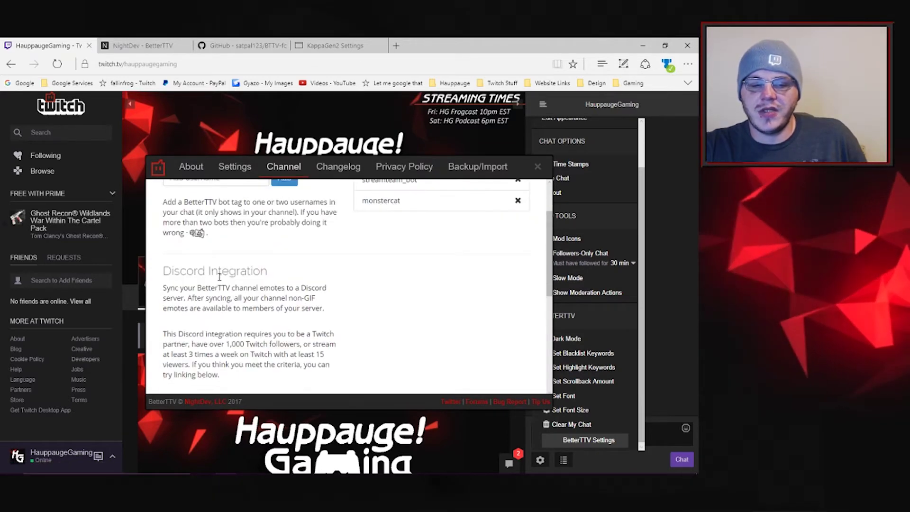
{"action": "scroll", "coordinate": [271, 300], "scroll_direction": "up", "scroll_amount": 3}
{"action": "scroll", "coordinate": [188, 236], "scroll_direction": "down", "scroll_amount": 1}
{"action": "scroll", "coordinate": [188, 235], "scroll_direction": "down", "scroll_amount": 5}
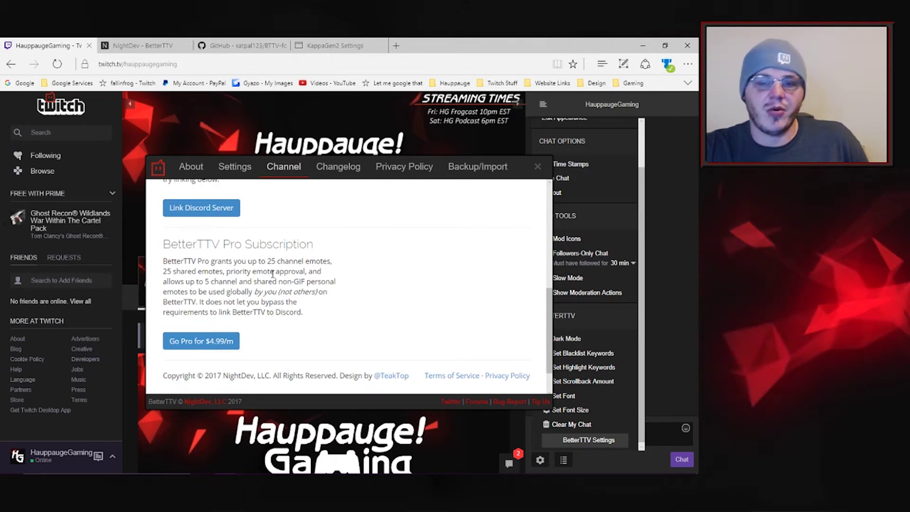
{"action": "scroll", "coordinate": [255, 260], "scroll_direction": "up", "scroll_amount": 6}
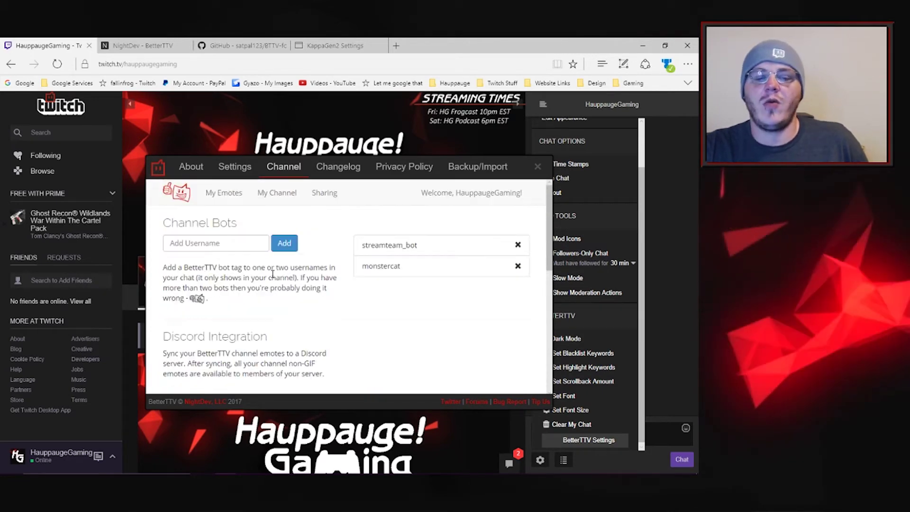
{"action": "left_click", "coordinate": [231, 196]}
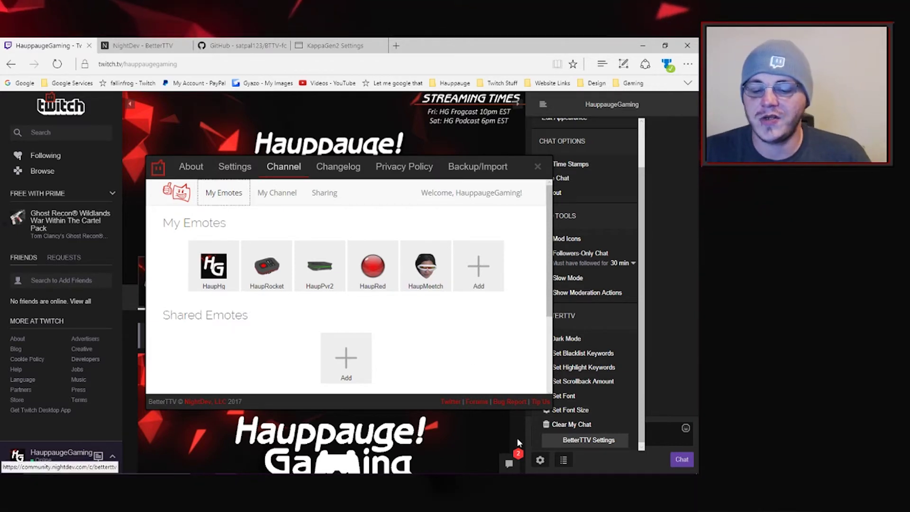
{"action": "left_click", "coordinate": [540, 461]}
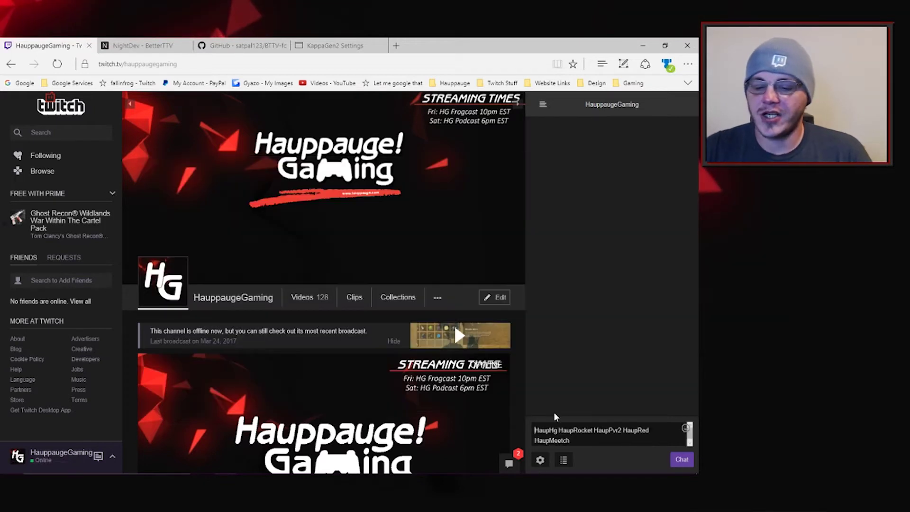
Step: Send HaupHg, HaupRocket, HaupPvr2, HaupRed and HaupMeetch as a chat message
{"action": "key", "text": "Return"}
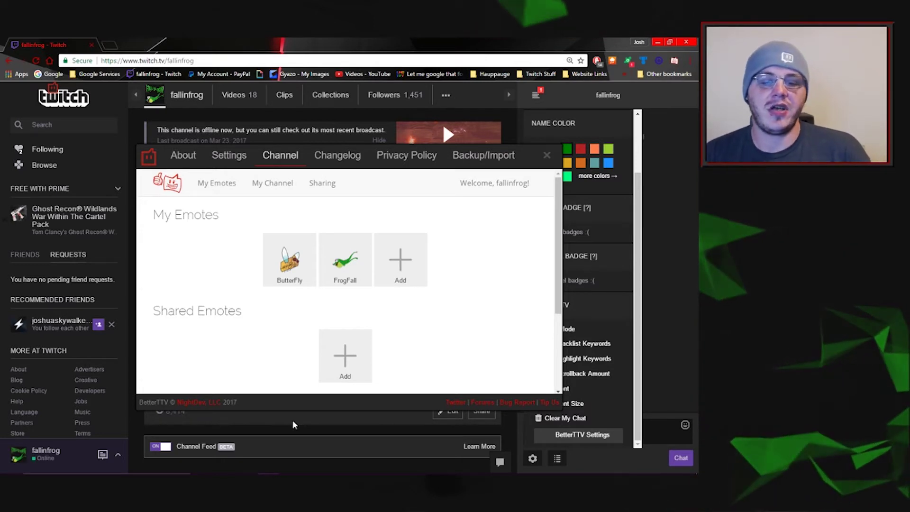
Step: Switch to the folder holding the frog emote images
{"action": "key", "text": "alt+Tab"}
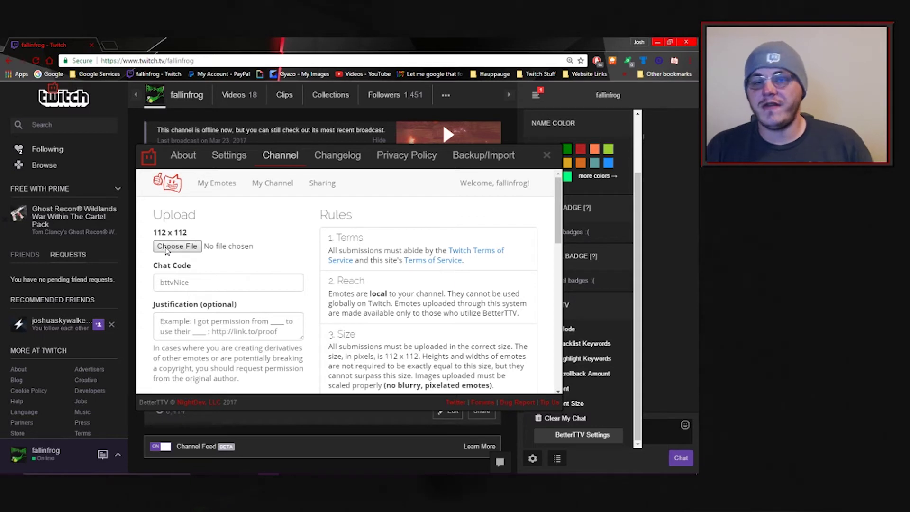
Step: Pick an emote PNG from the Emotes folder for the 112 x 112 upload, then go to KappaGen settings
{"action": "left_click", "coordinate": [166, 248]}
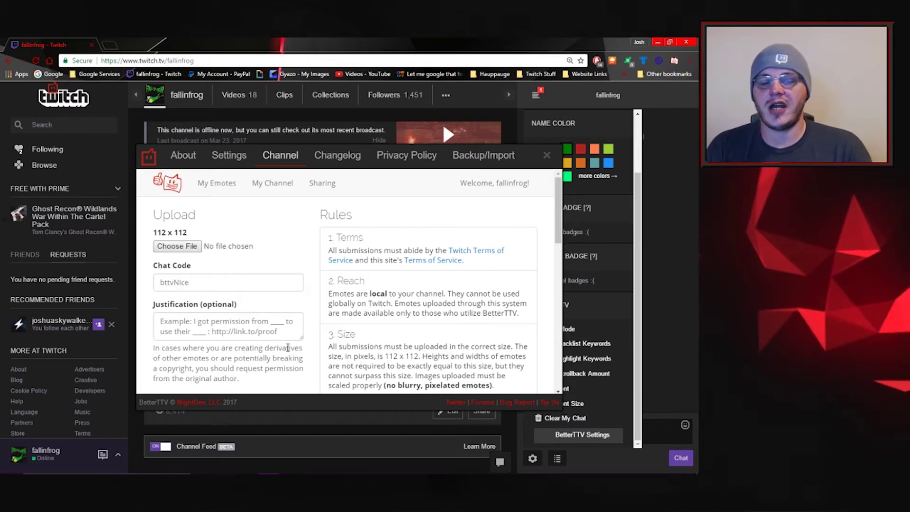
{"action": "key", "text": "alt+Tab"}
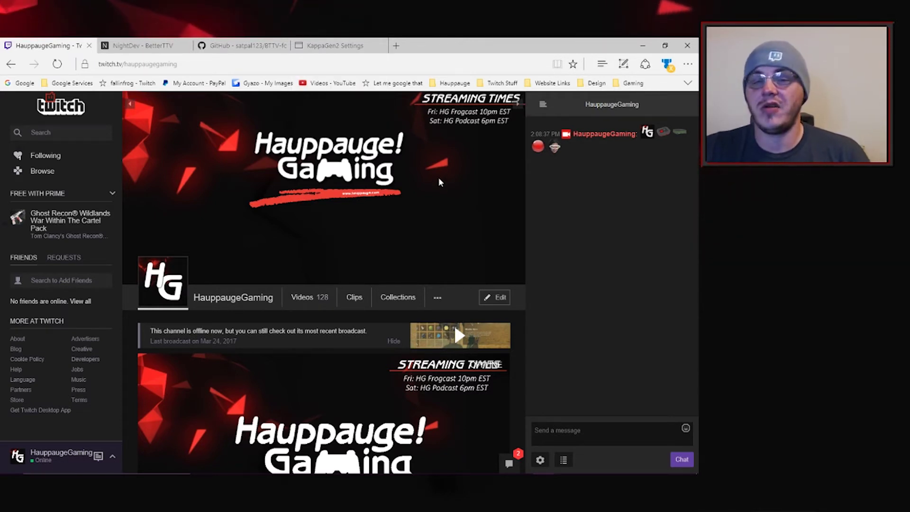
{"action": "left_click", "coordinate": [331, 46]}
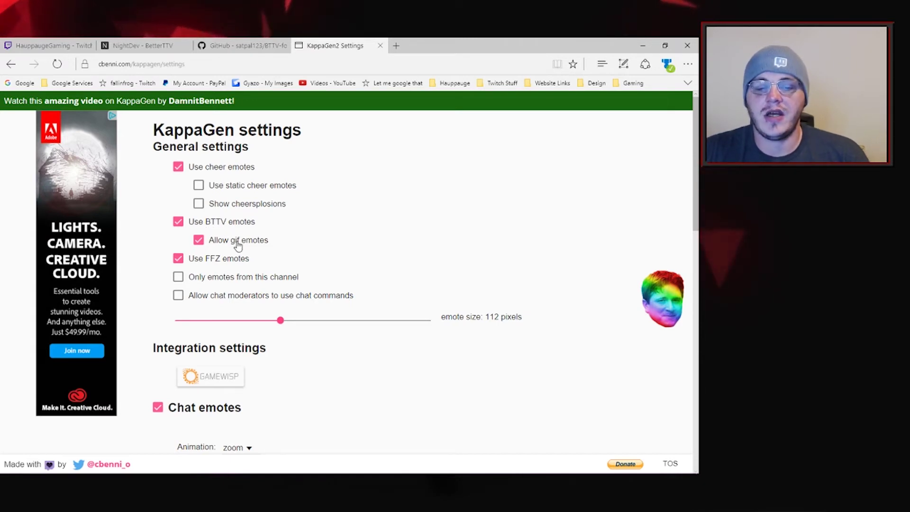
Step: Set KappaGen emotesplosions to trigger when someone follows or subscribes
{"action": "scroll", "coordinate": [348, 232], "scroll_direction": "down", "scroll_amount": 5}
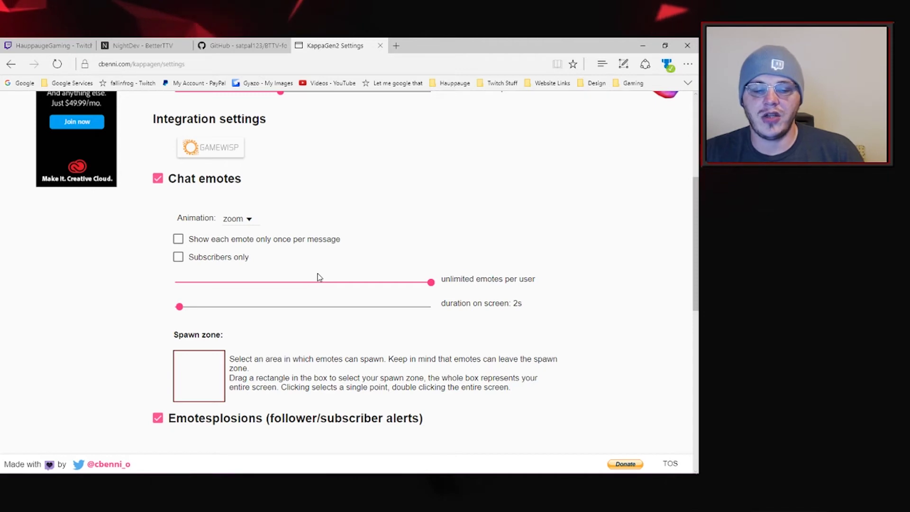
{"action": "scroll", "coordinate": [319, 278], "scroll_direction": "down", "scroll_amount": 2}
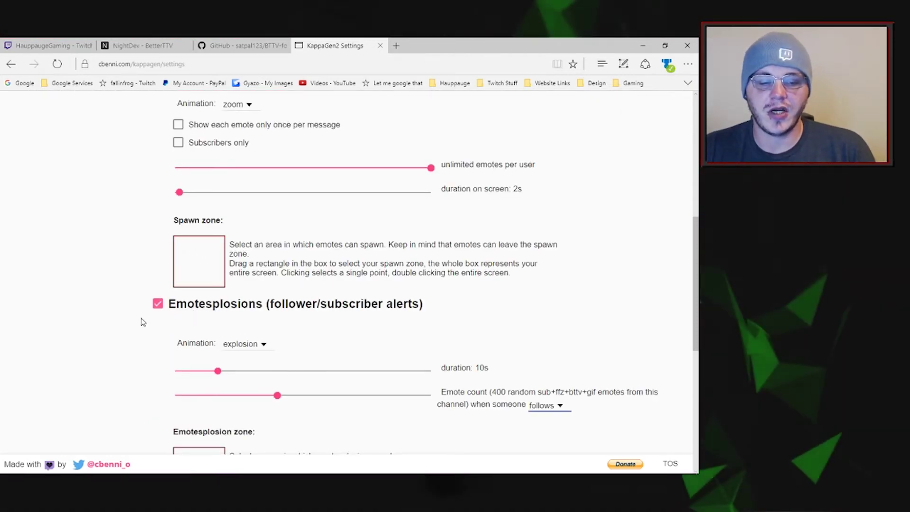
{"action": "scroll", "coordinate": [208, 294], "scroll_direction": "down", "scroll_amount": 3}
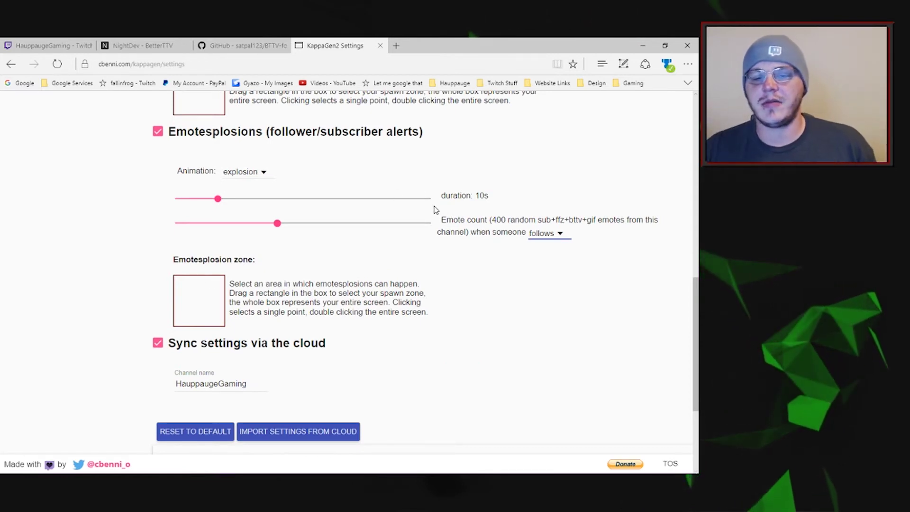
{"action": "left_click", "coordinate": [541, 235]}
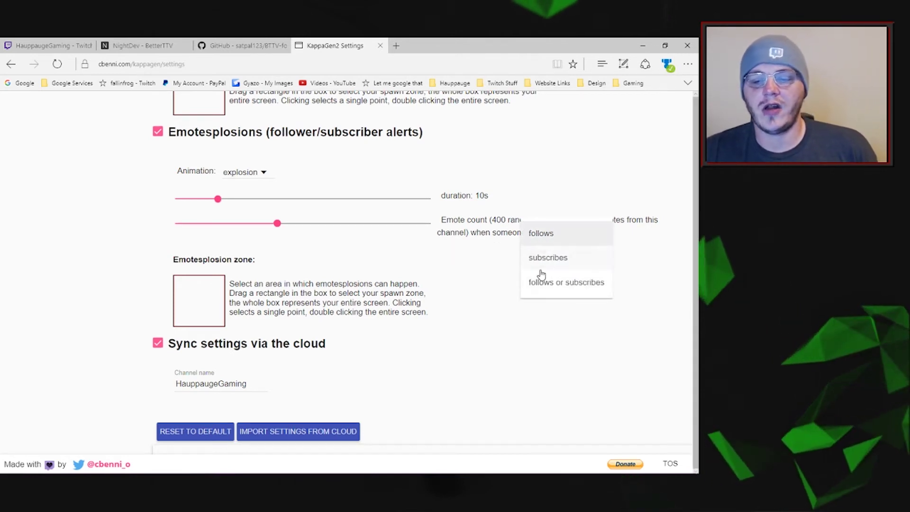
{"action": "left_click", "coordinate": [559, 282]}
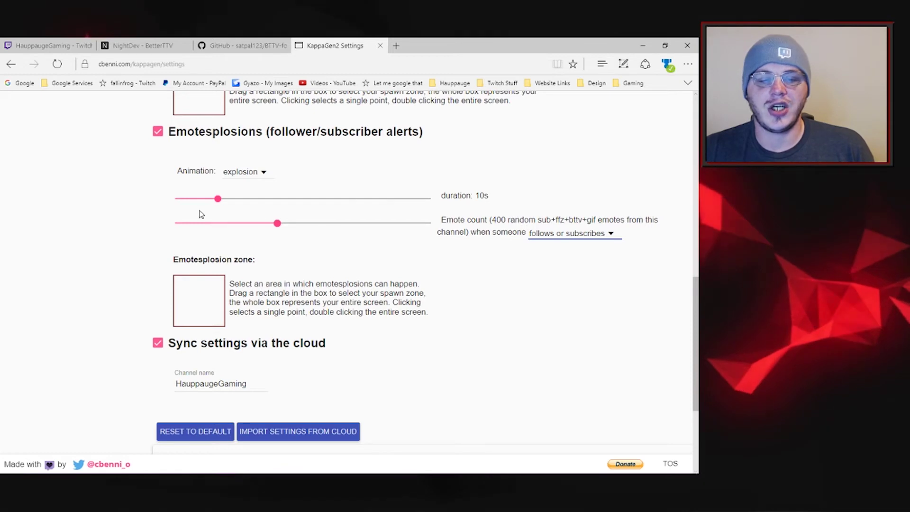
{"action": "scroll", "coordinate": [281, 326], "scroll_direction": "down", "scroll_amount": 3}
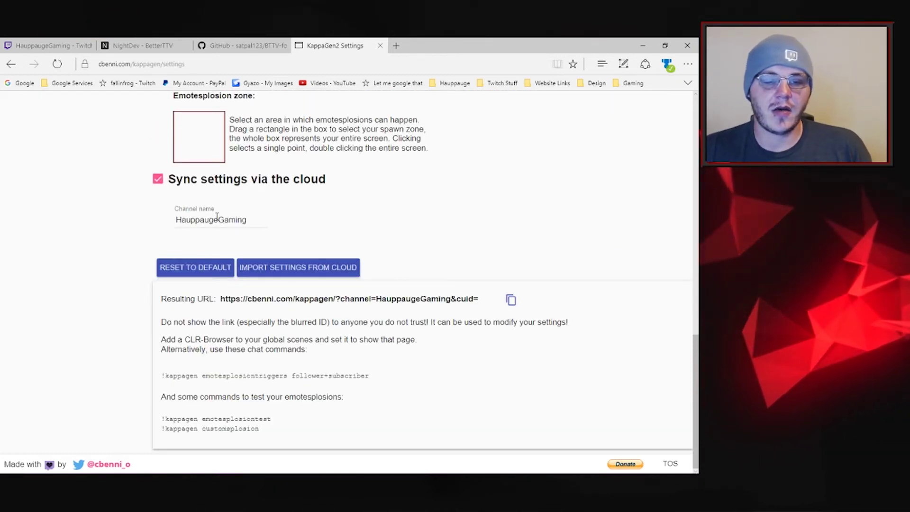
Step: Copy KappaGen's resulting overlay URL and return to the HauppaugeGaming Twitch tab
{"action": "left_click", "coordinate": [511, 300]}
{"action": "left_click", "coordinate": [503, 317]}
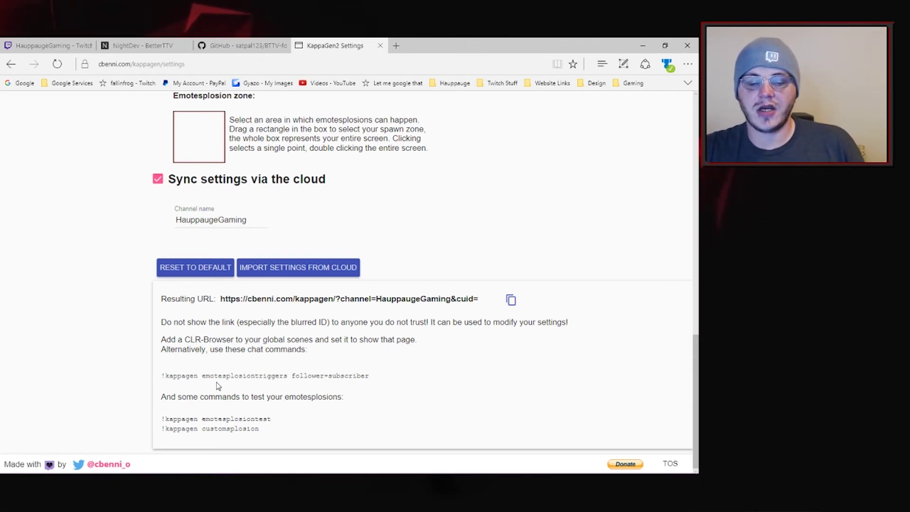
{"action": "key", "text": "ctrl+1"}
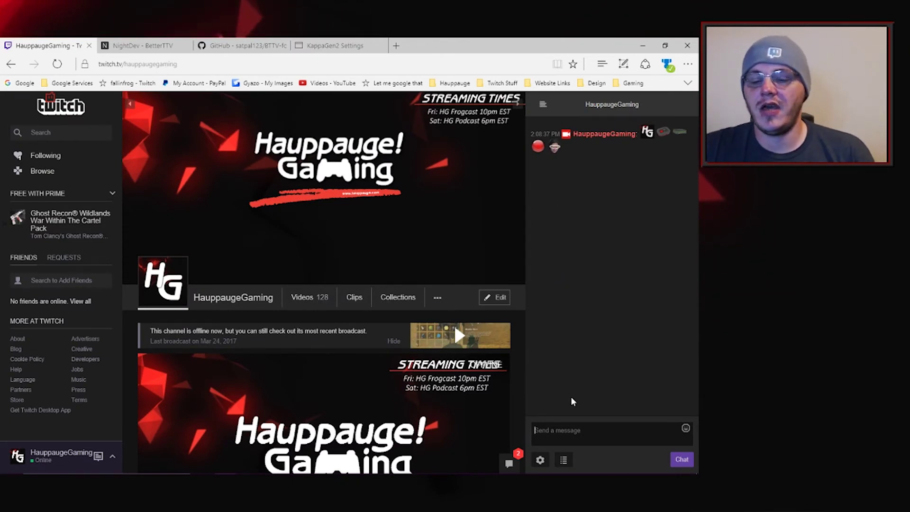
Step: Post '!kappagen emotesplosiontest' in the HauppaugeGaming chat
{"action": "key", "text": "ctrl+v"}
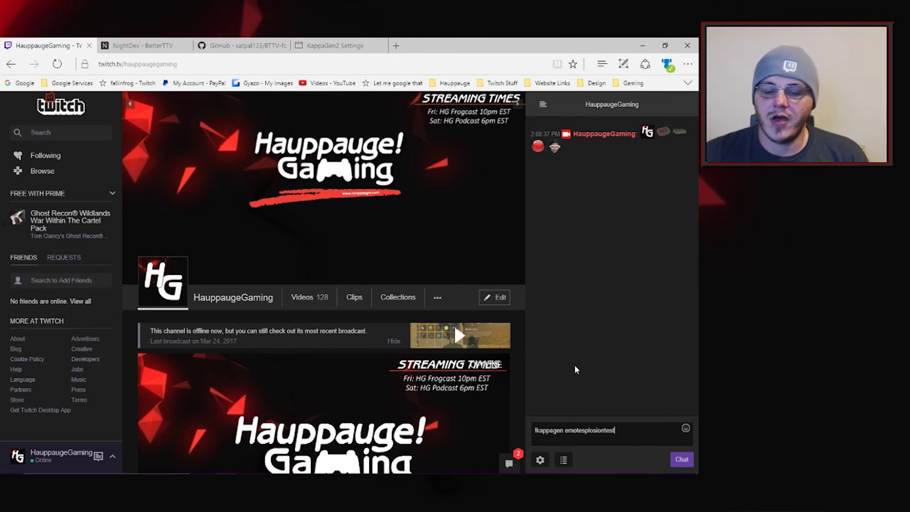
{"action": "key", "text": "Return"}
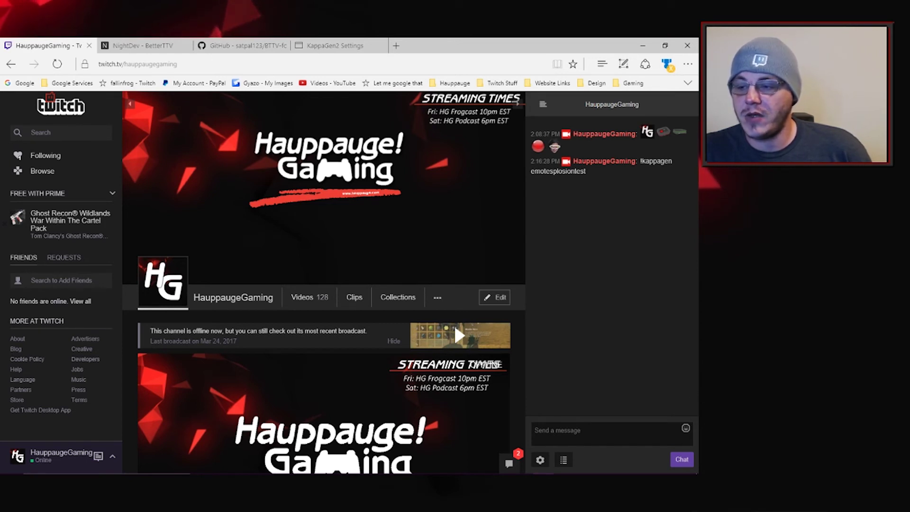
Step: Resend '!kappagen emotesplosiontest' in chat to set off another emote burst
{"action": "key", "text": "Up"}
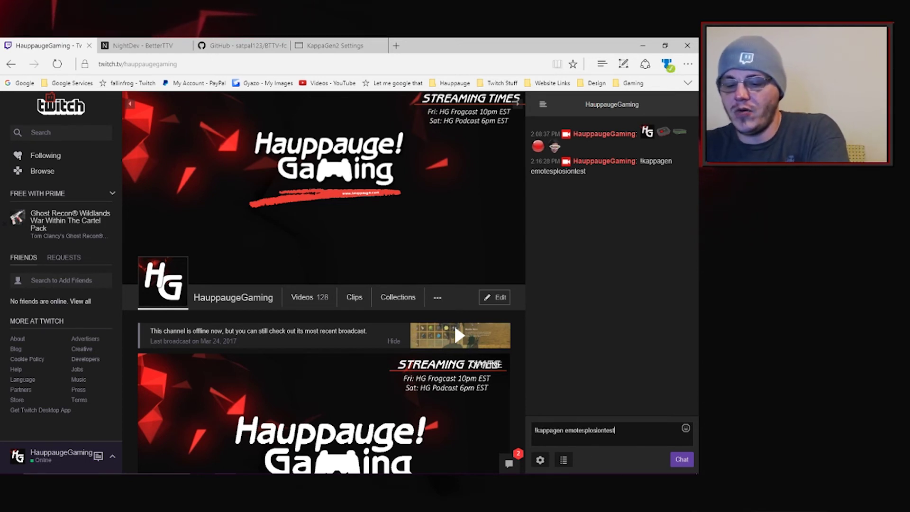
{"action": "key", "text": "Return"}
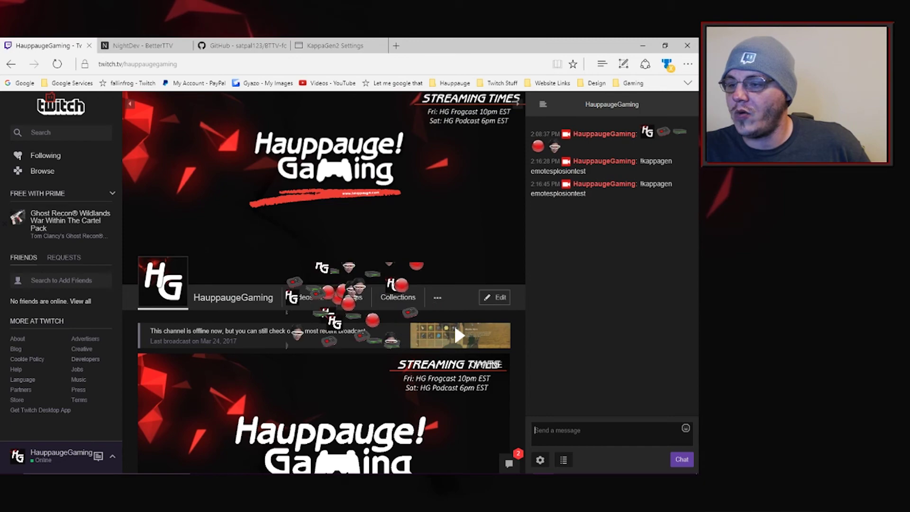